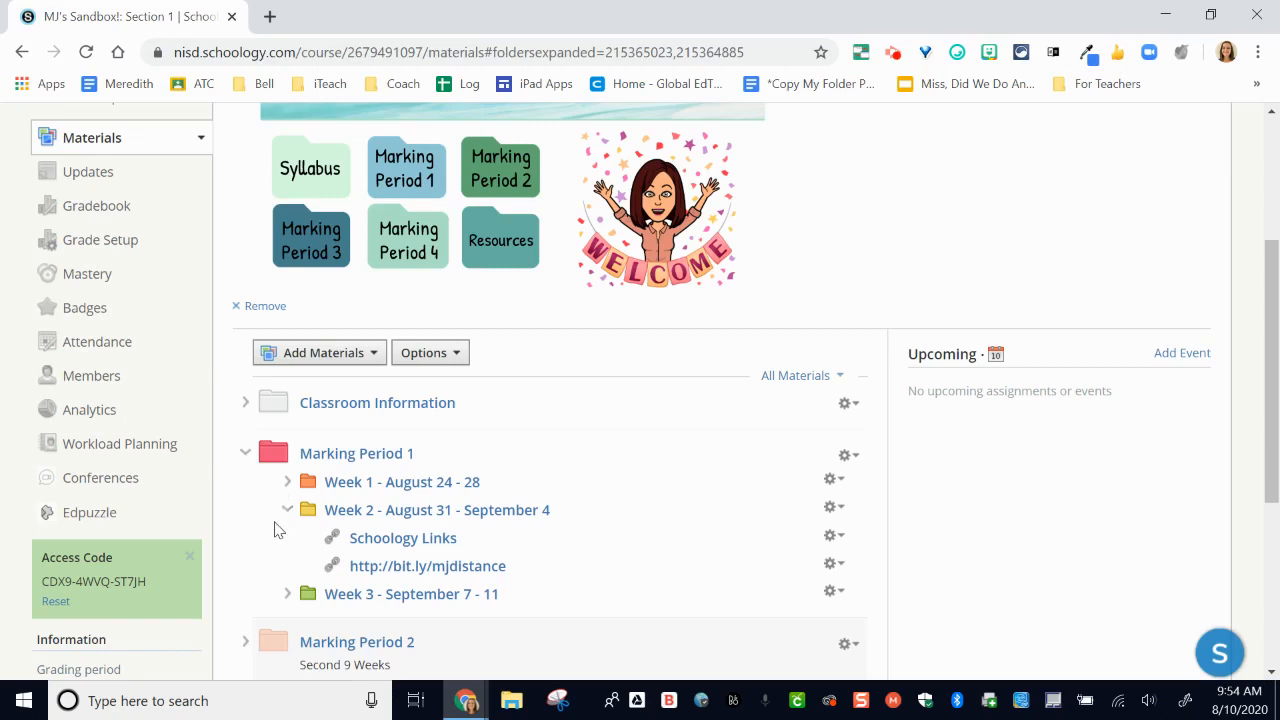
- Start a new assignment at the beginning of the Week 2 - August 31 - September 4 folder and browse Google Drive Assignments for its file
click(368, 528)
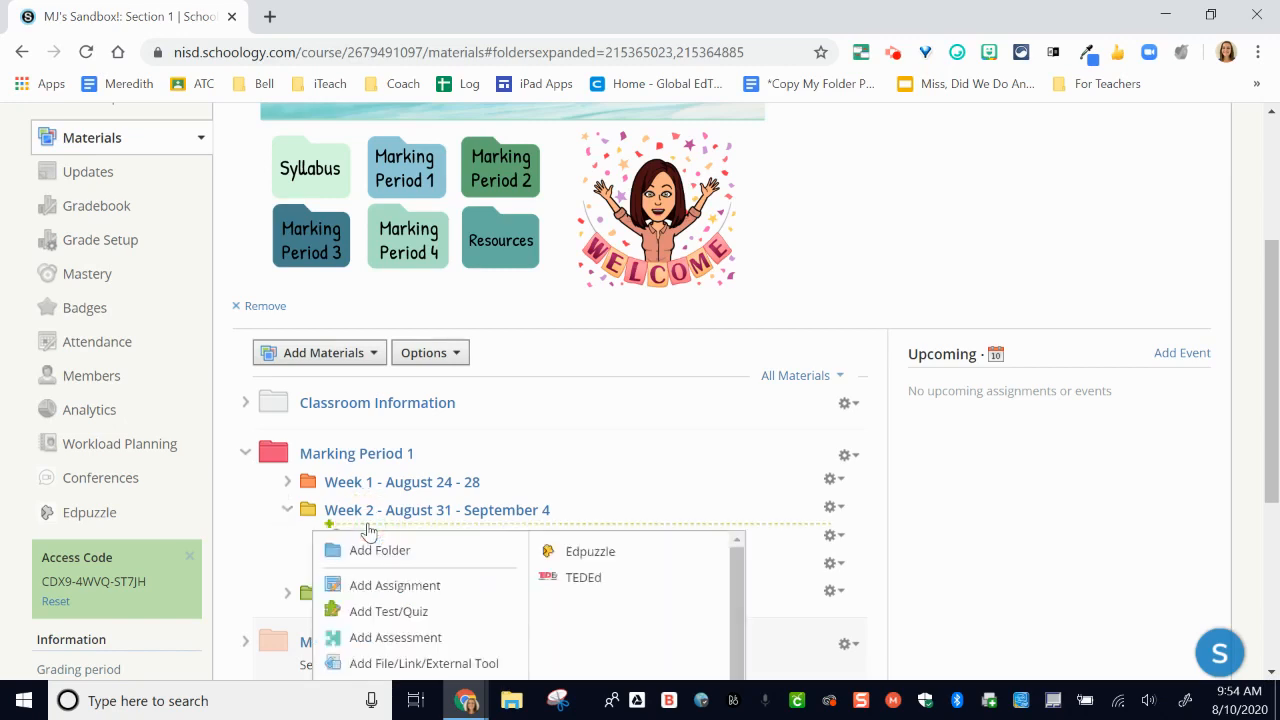
click(390, 587)
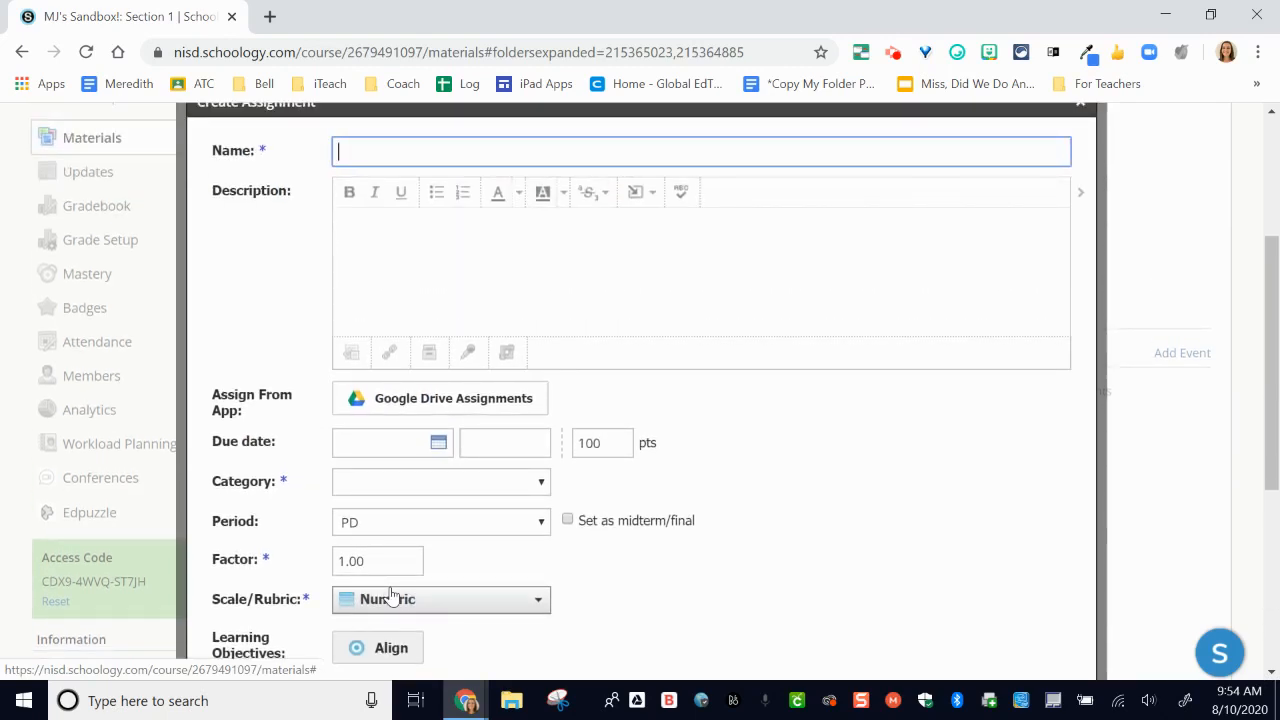
click(472, 402)
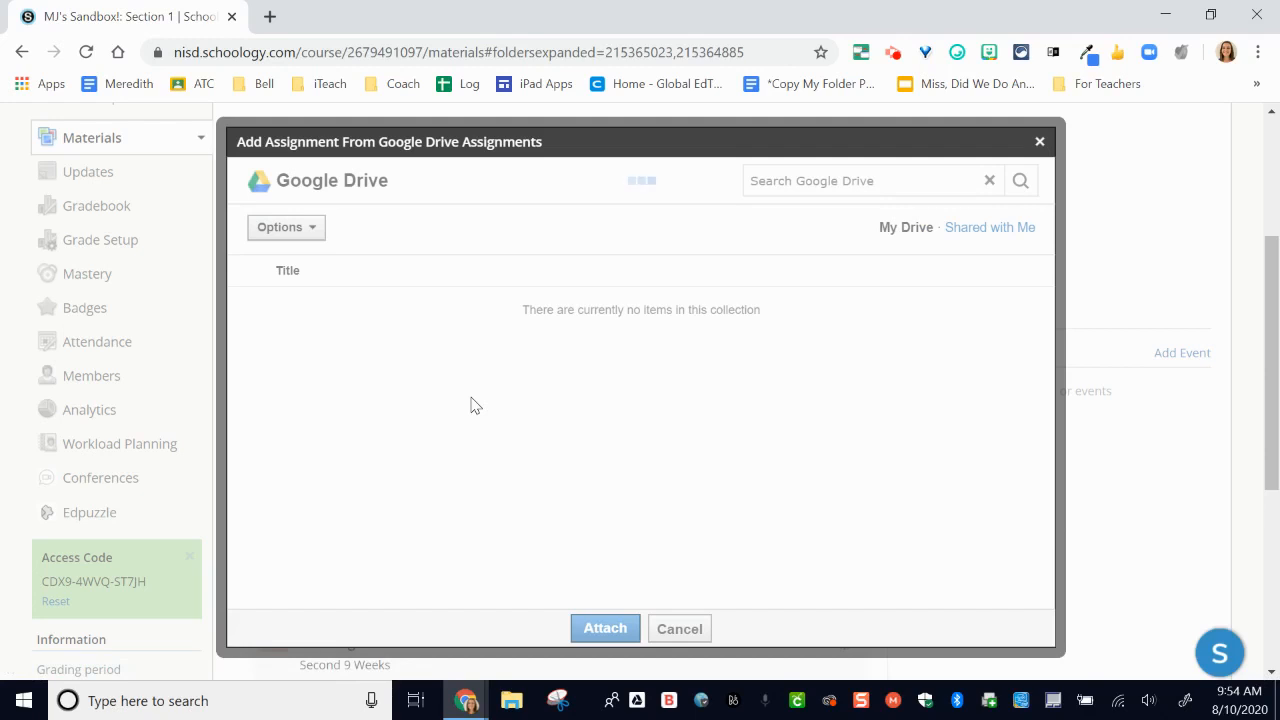
click(472, 405)
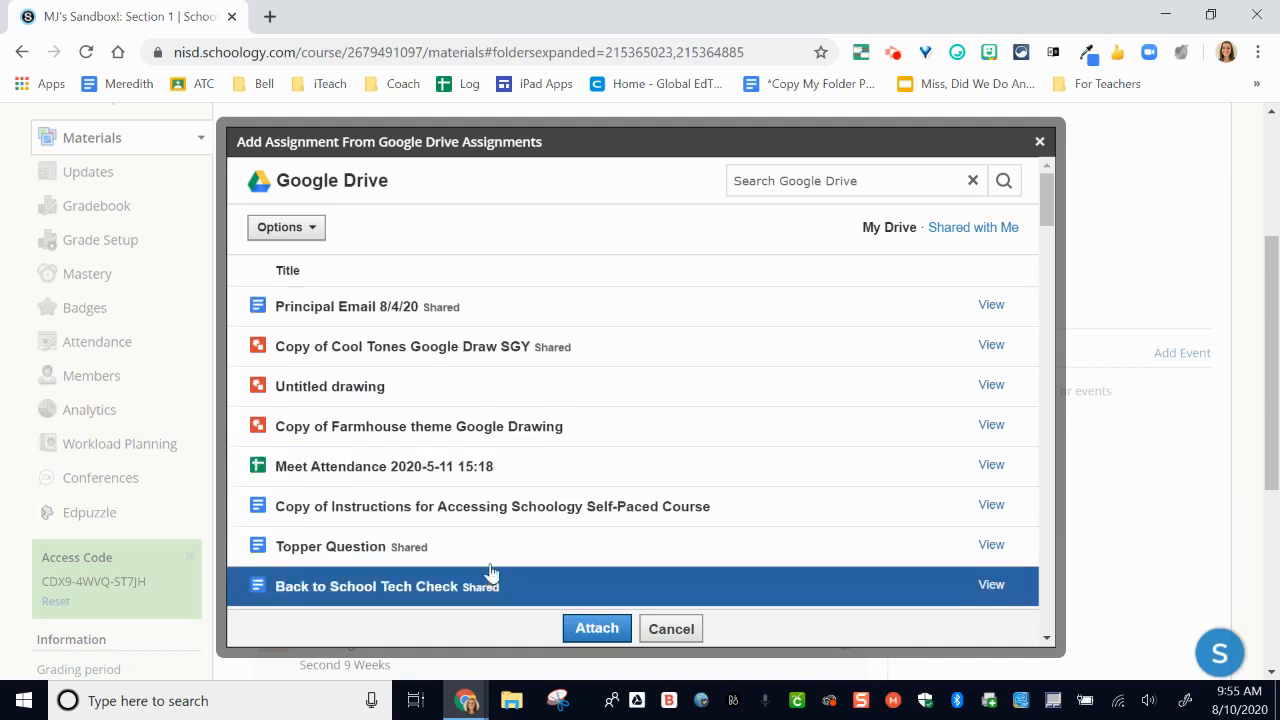
- Search Google Drive for "potential" and attach the Kinetic & Potential Energy slides to the assignment
click(808, 184)
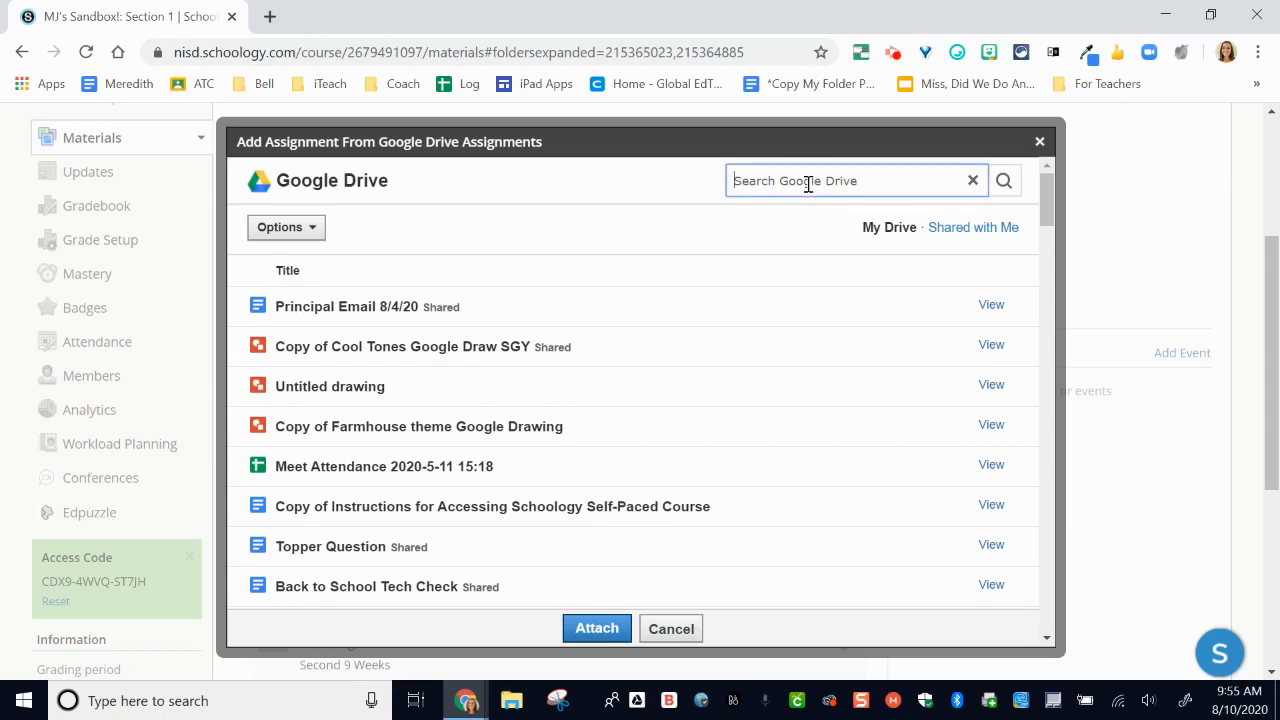
text(potential)
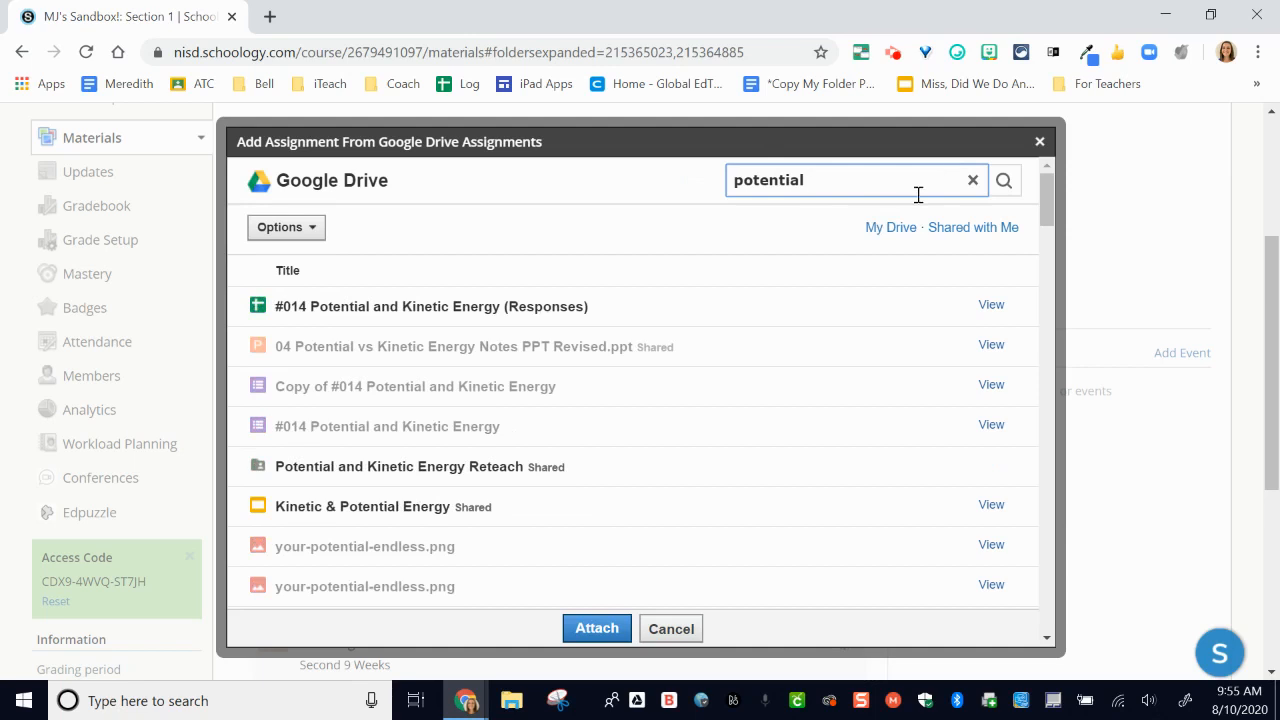
click(488, 507)
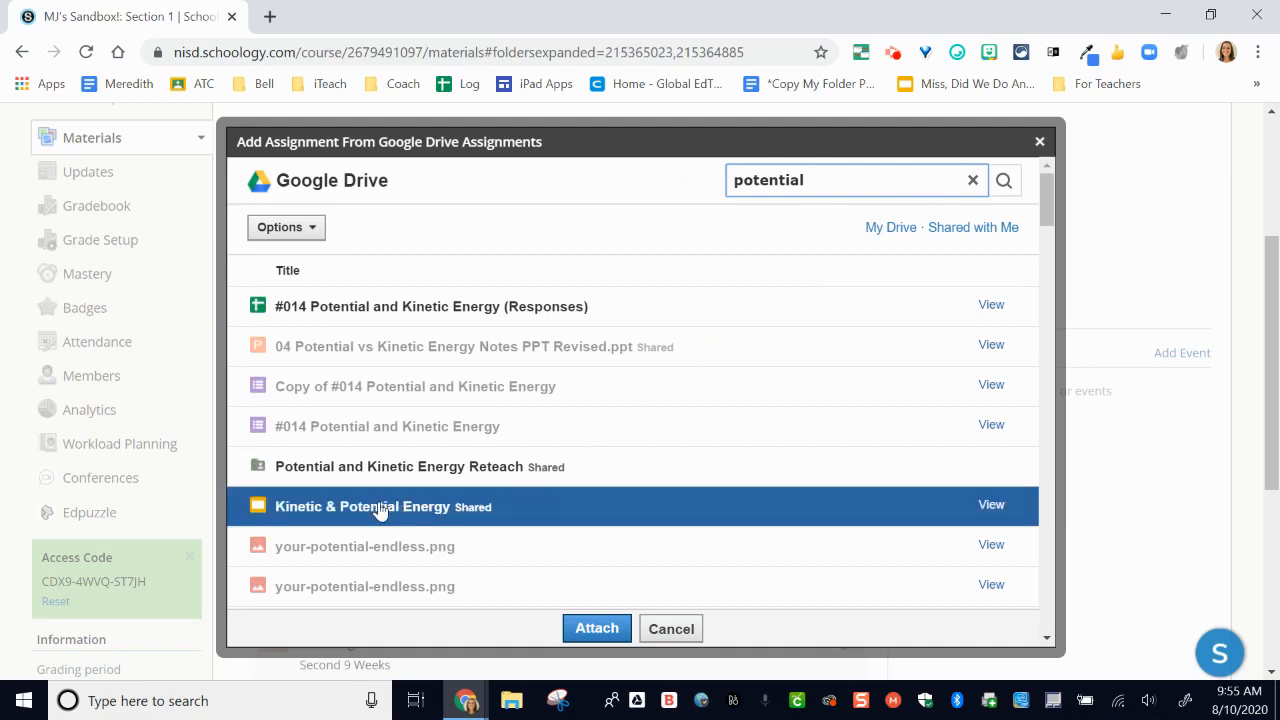
click(379, 510)
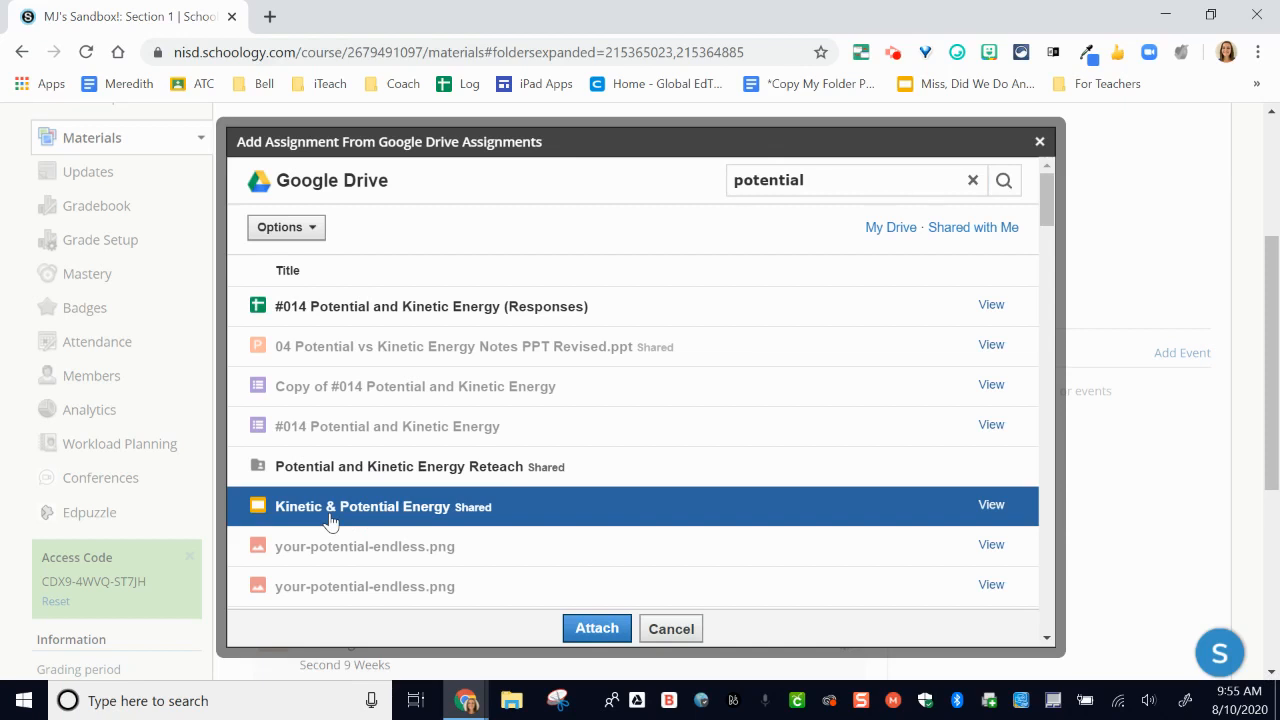
click(577, 632)
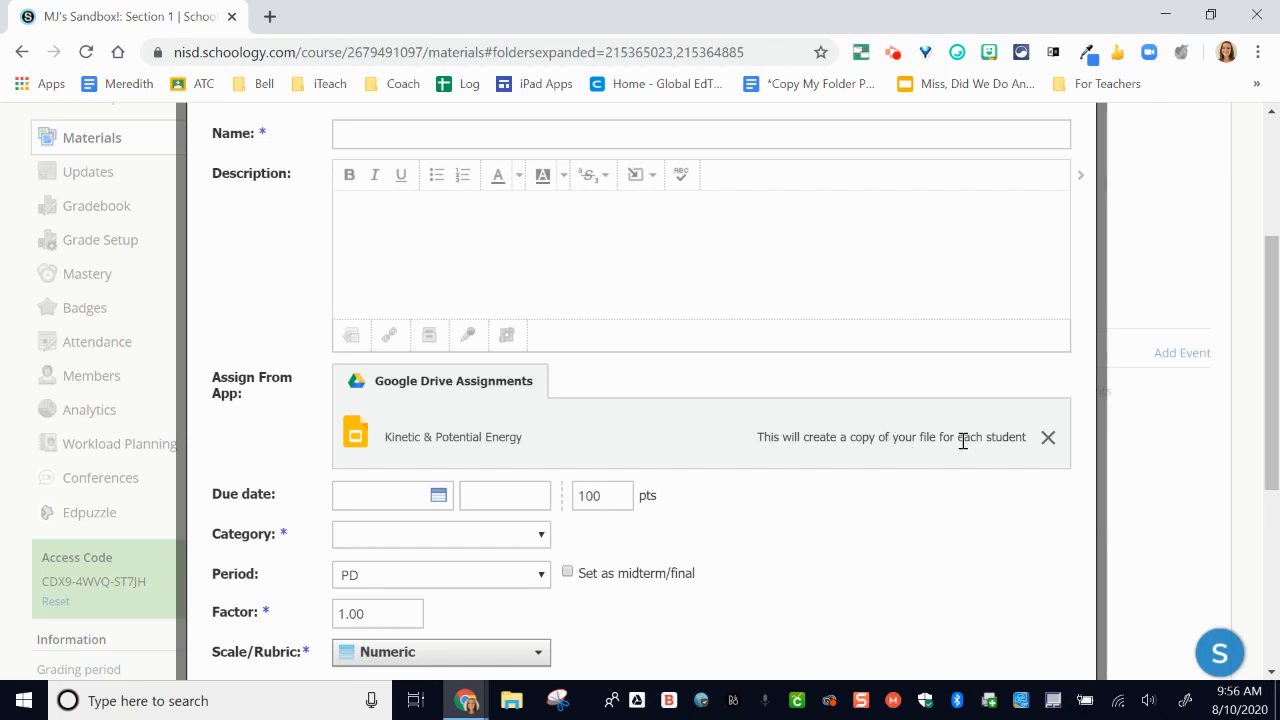
- Name the new assignment "Practice"
scroll(963, 441, up, 1)
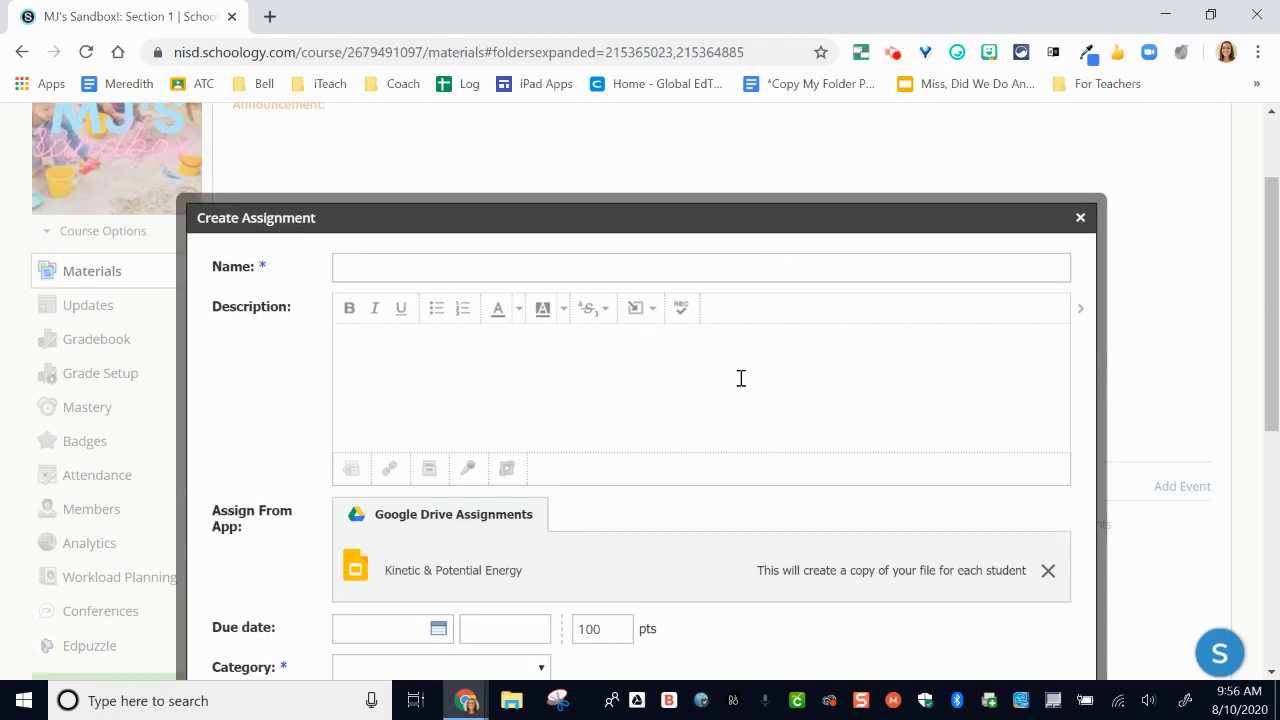
click(731, 266)
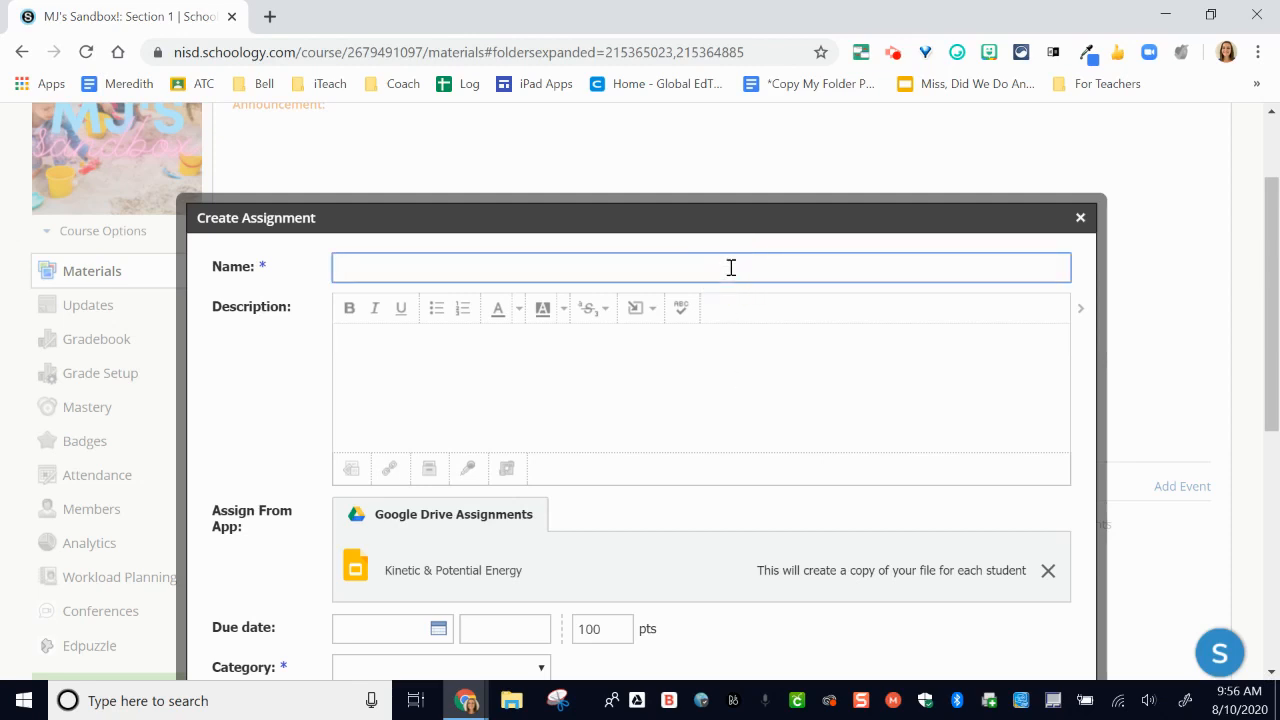
text(Practice)
- Browse the learning objectives down to the Texas Essential Knowledge and Skills state standards, then close them without aligning any
scroll(754, 366, down, 1)
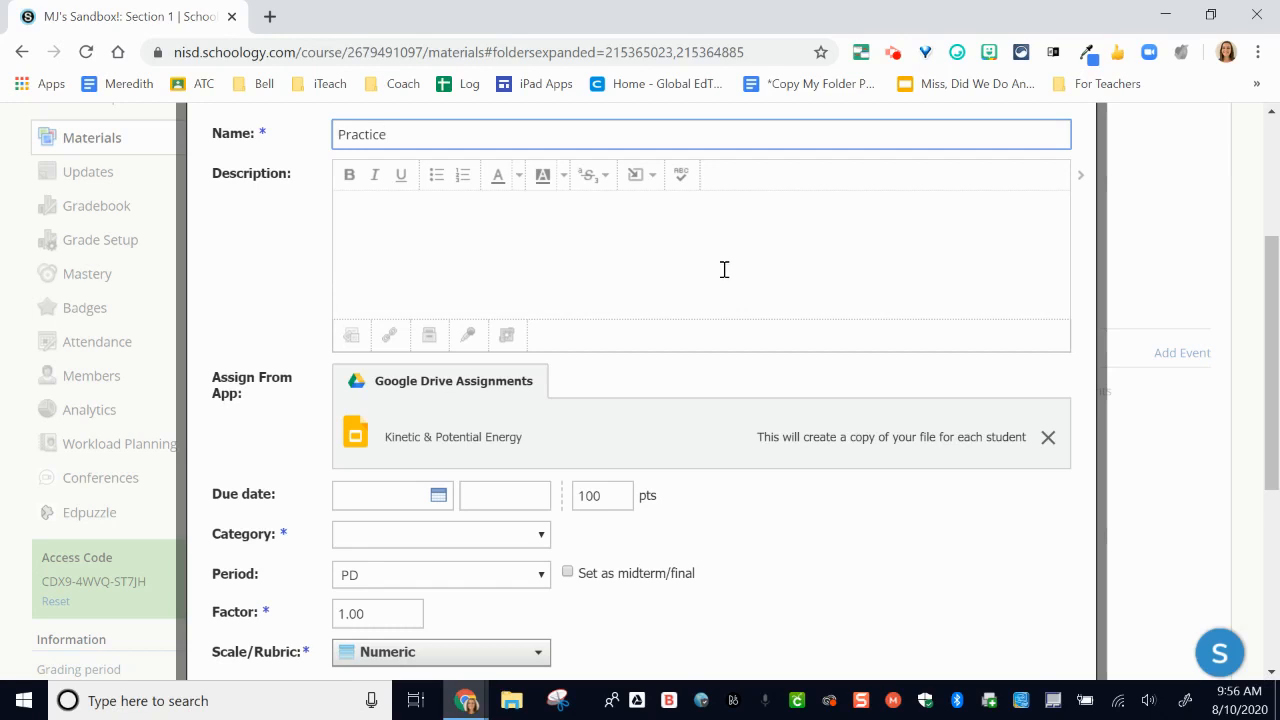
scroll(724, 300, down, 2)
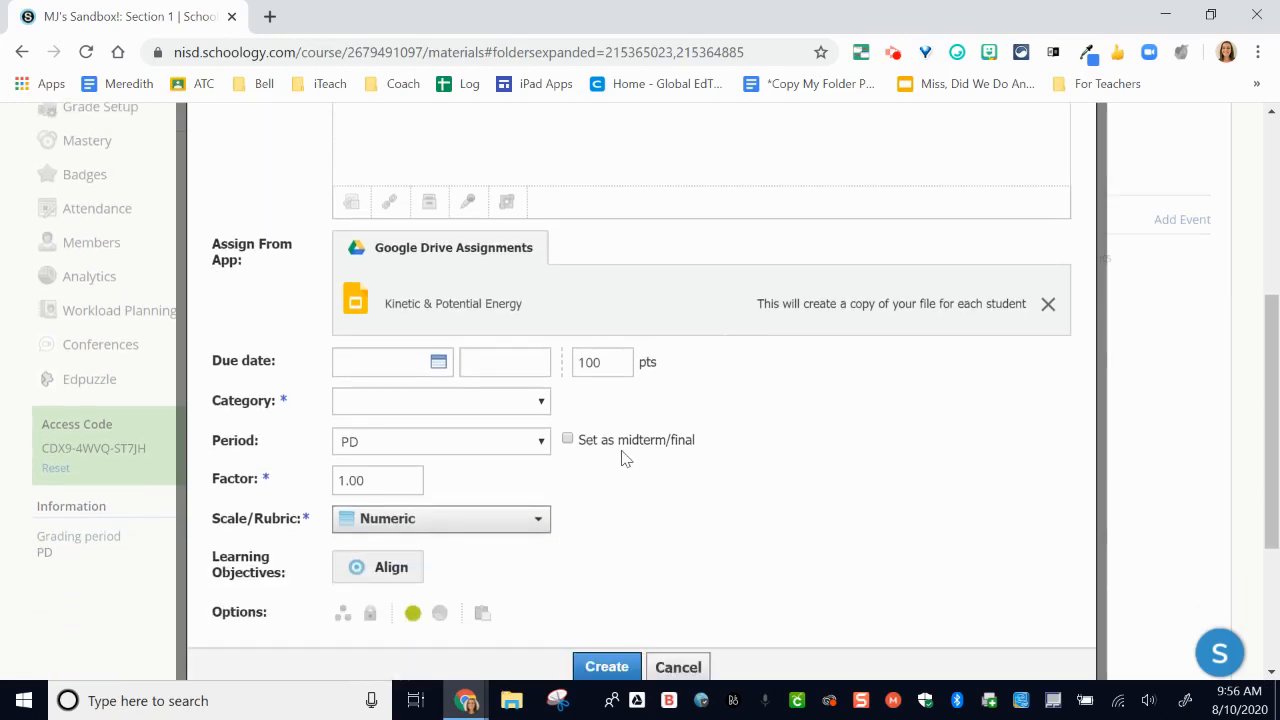
scroll(625, 458, down, 2)
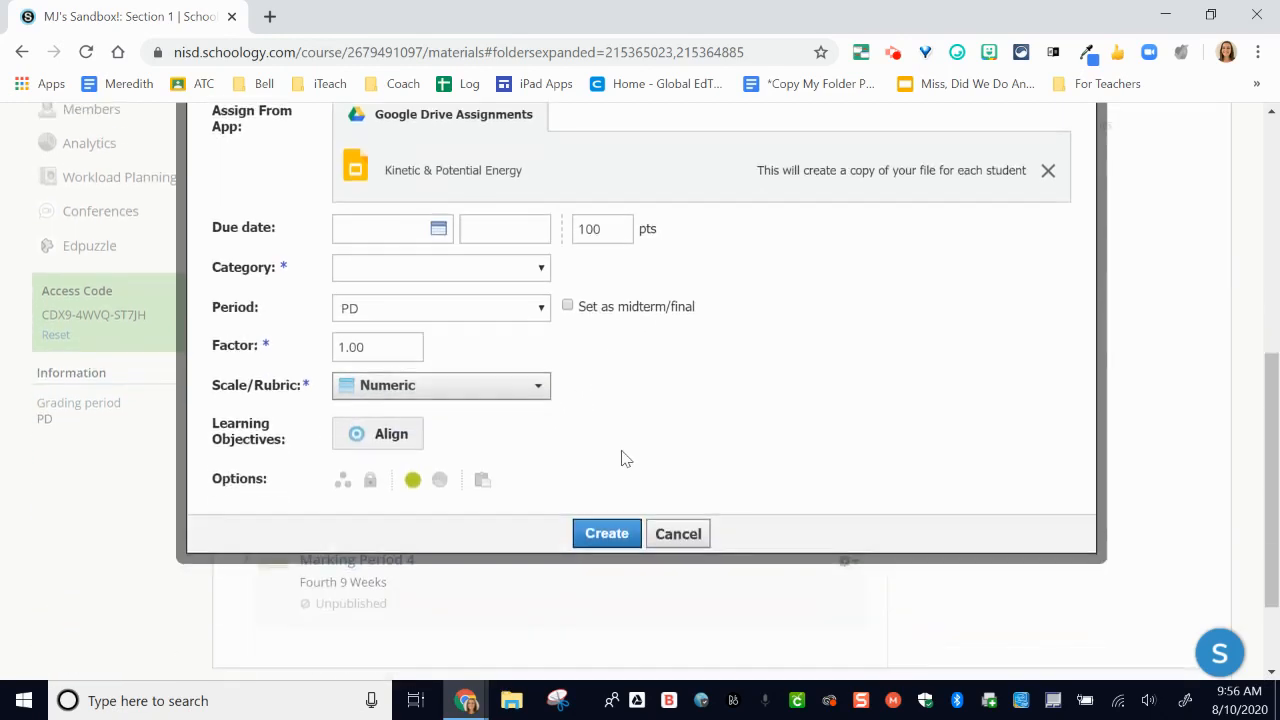
click(398, 442)
scroll(395, 449, down, 2)
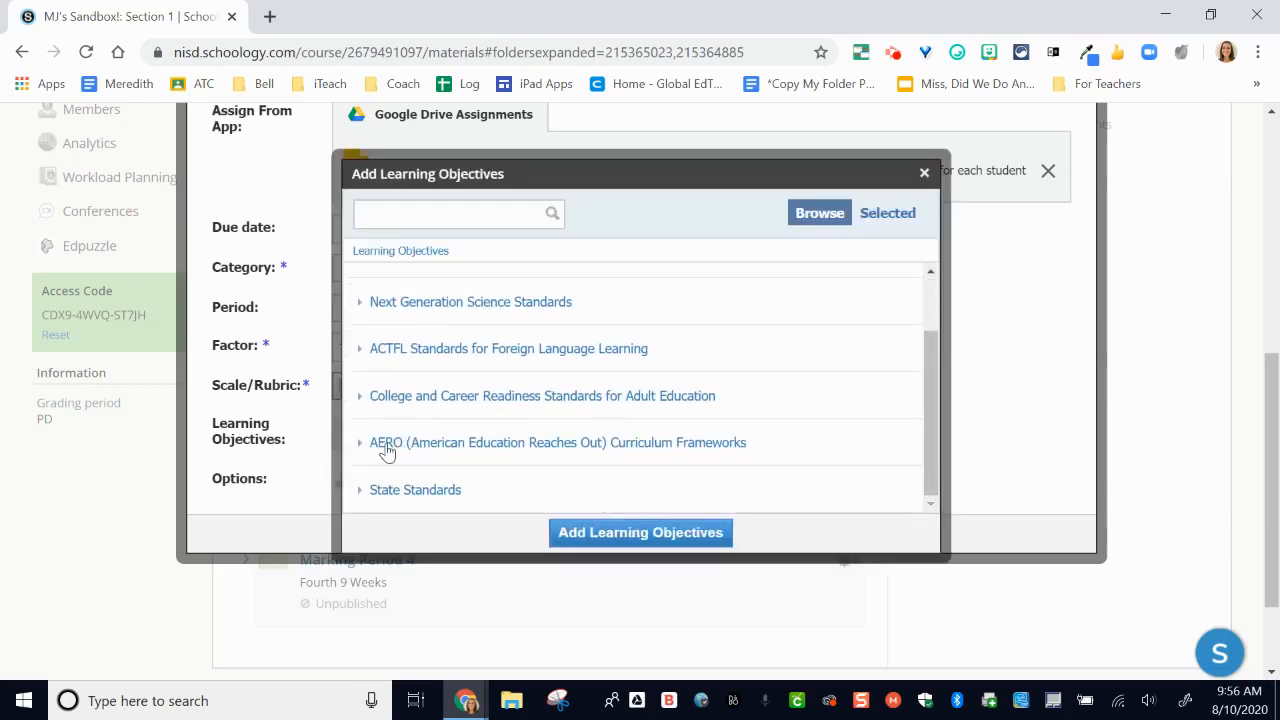
click(375, 489)
click(390, 290)
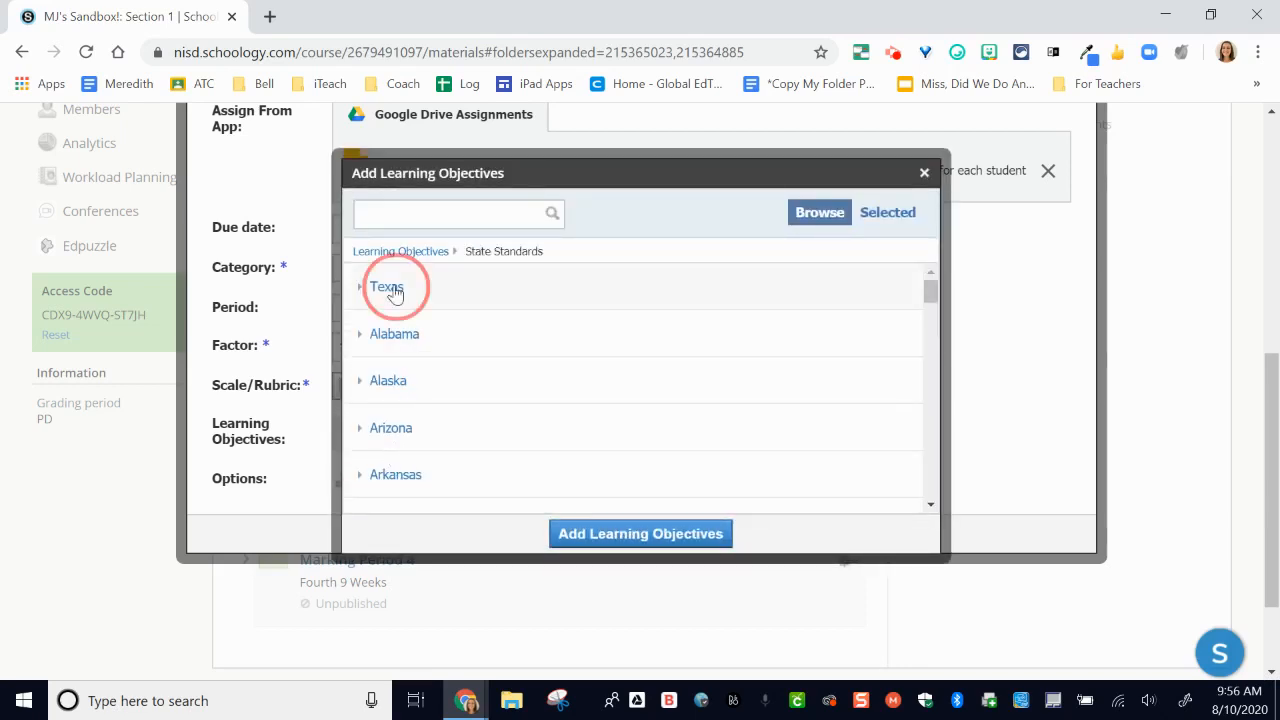
click(493, 290)
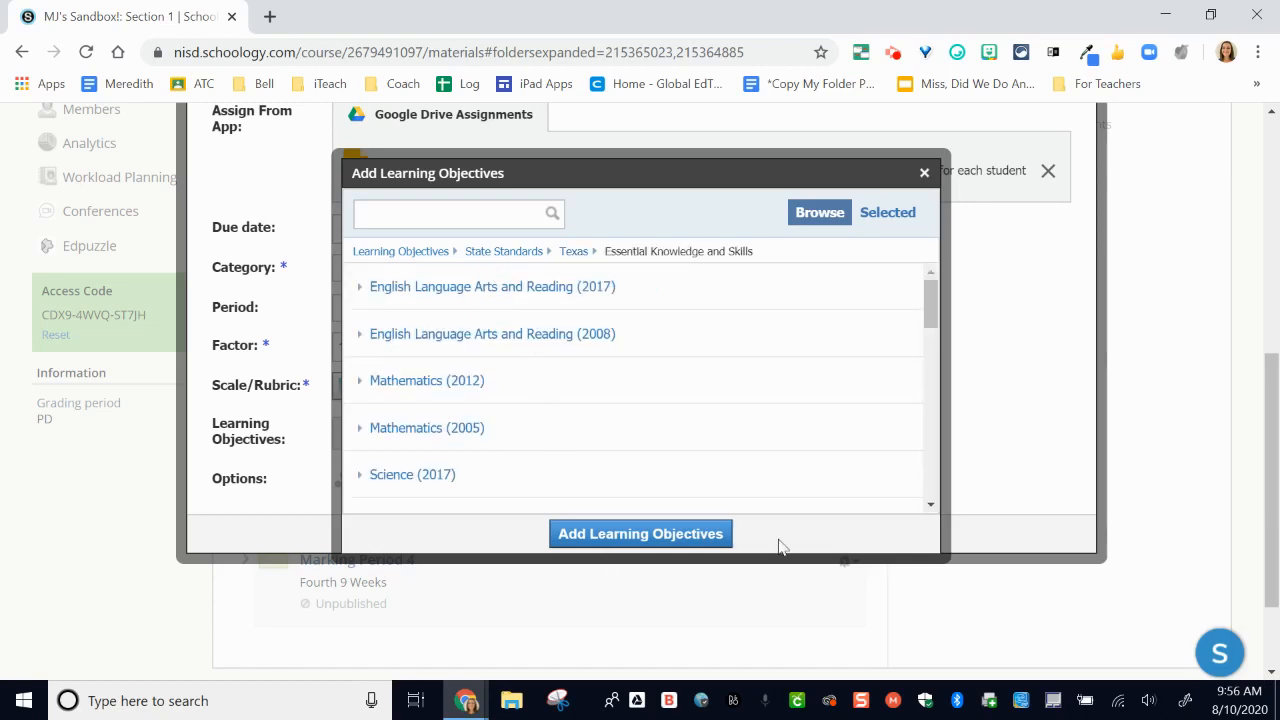
click(924, 172)
- Set the assignment's grading category to Daily and create the assignment
scroll(900, 385, down, 2)
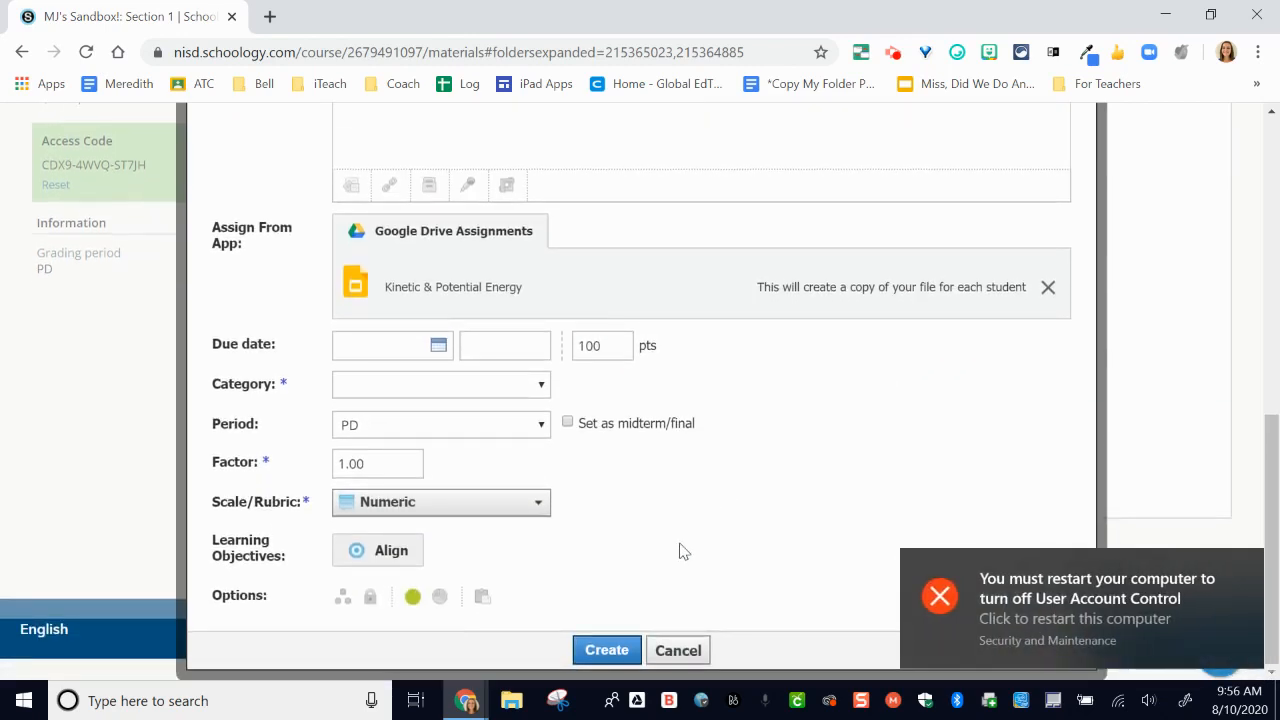
click(607, 650)
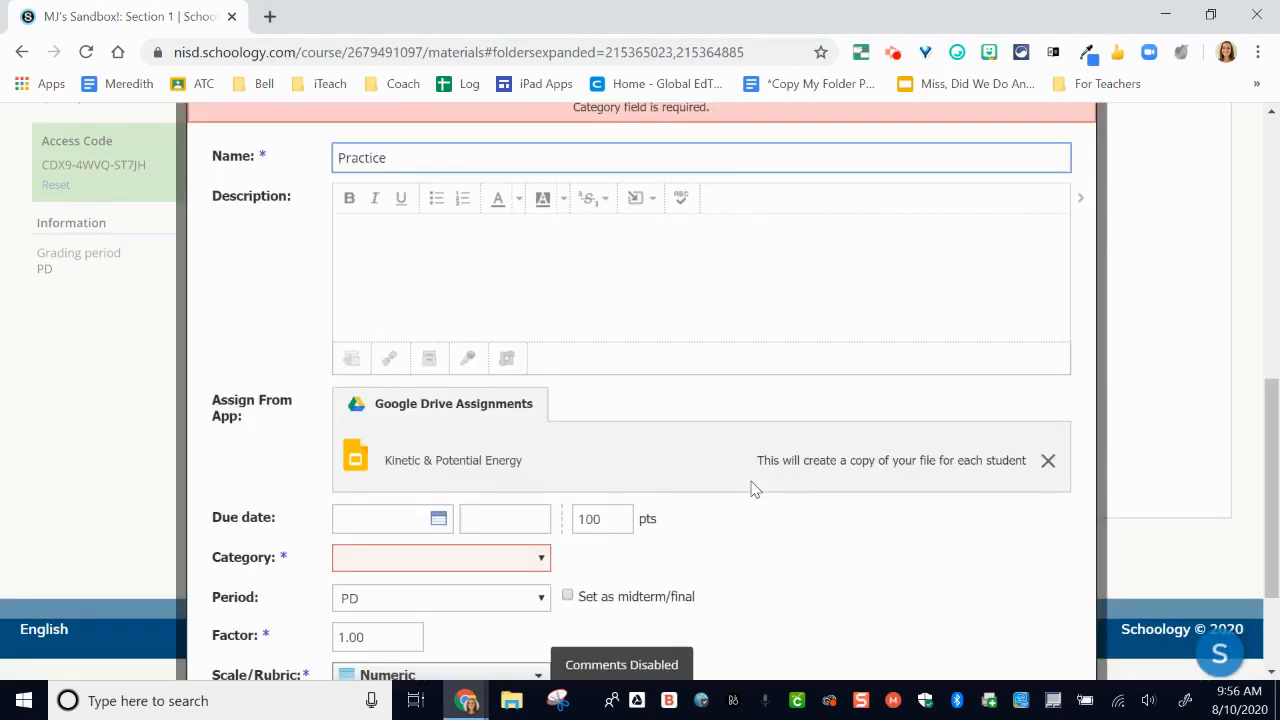
click(409, 560)
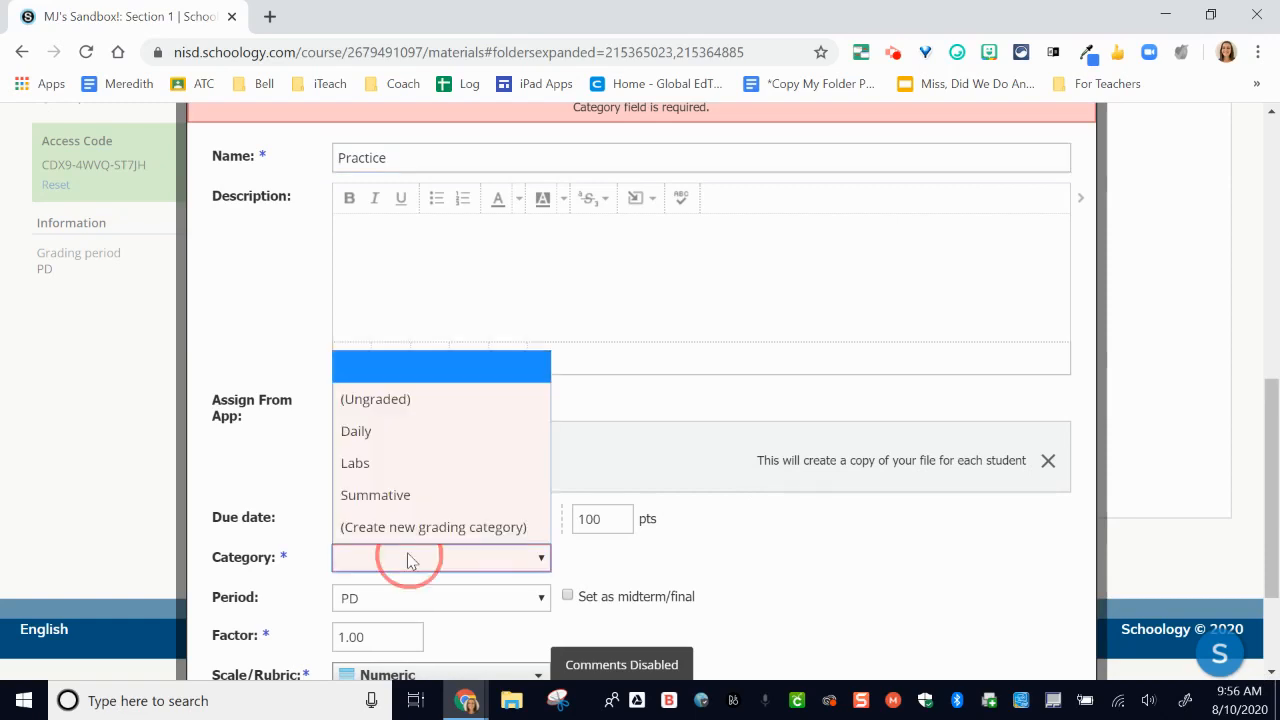
click(373, 432)
scroll(372, 433, down, 3)
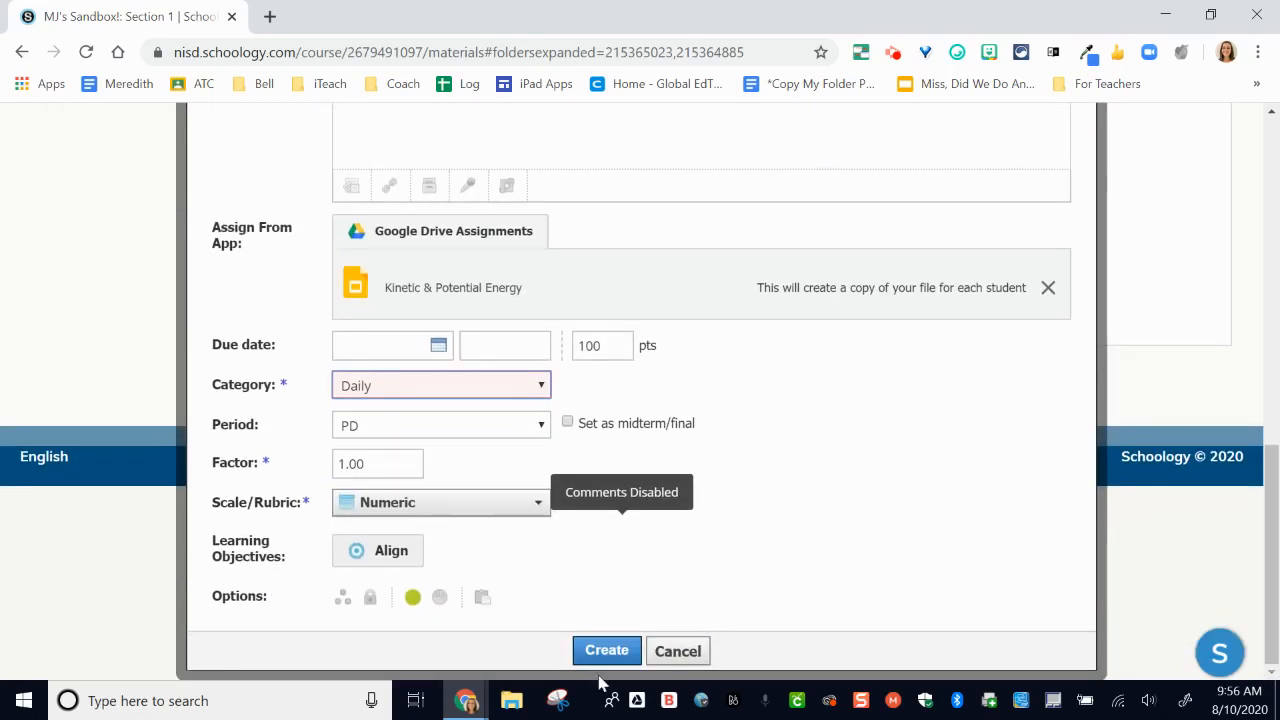
click(610, 650)
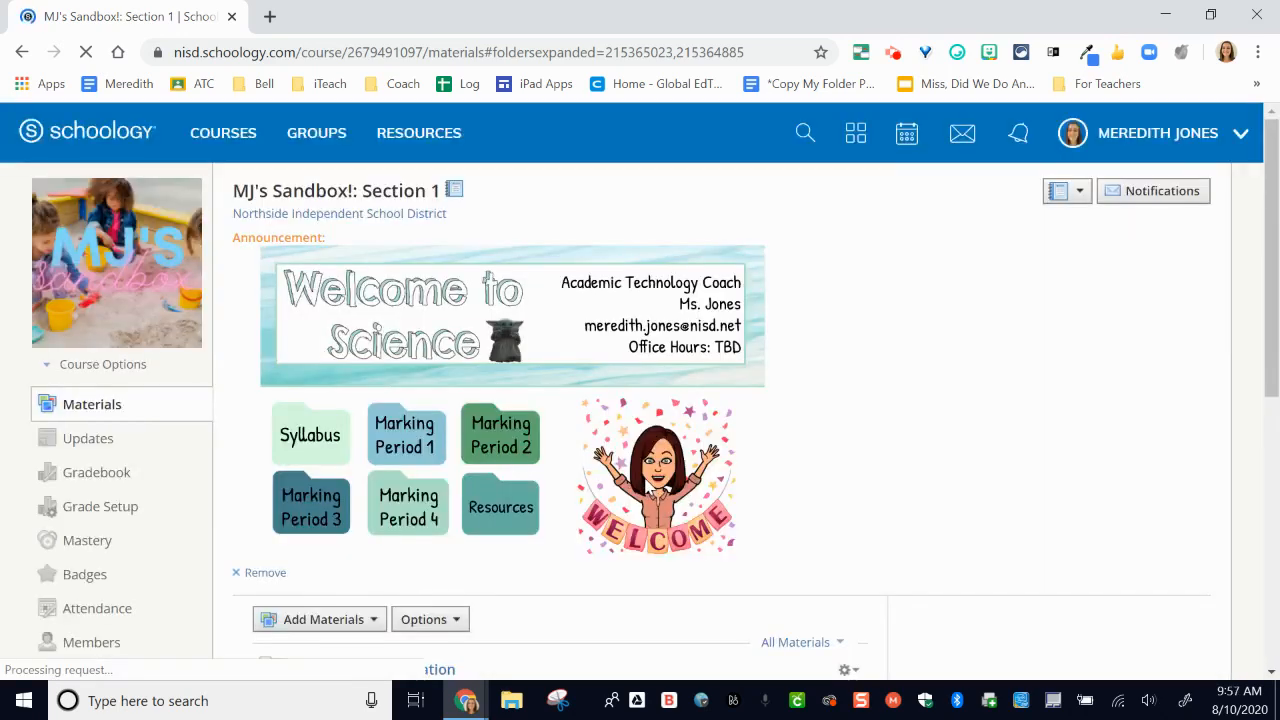
- Open the Practice assignment from the Week 2 folder and view the enrolled student's in-progress work
scroll(645, 487, up, 7)
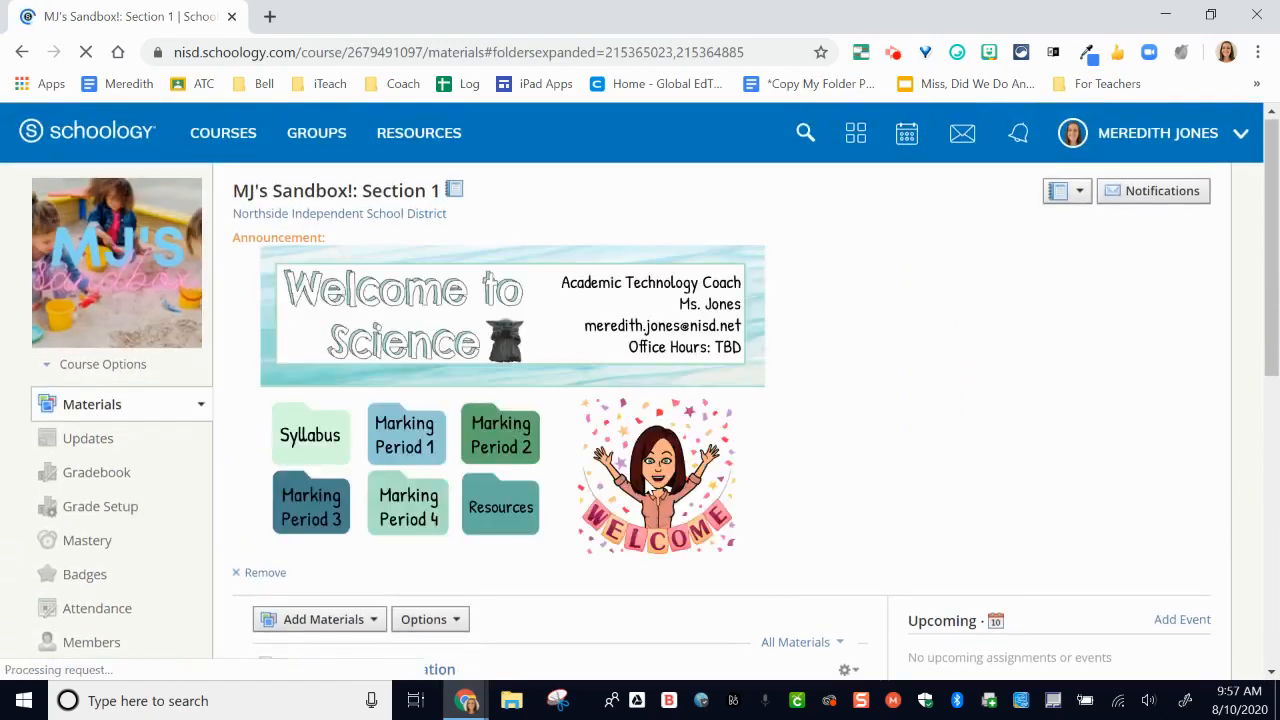
scroll(645, 480, down, 5)
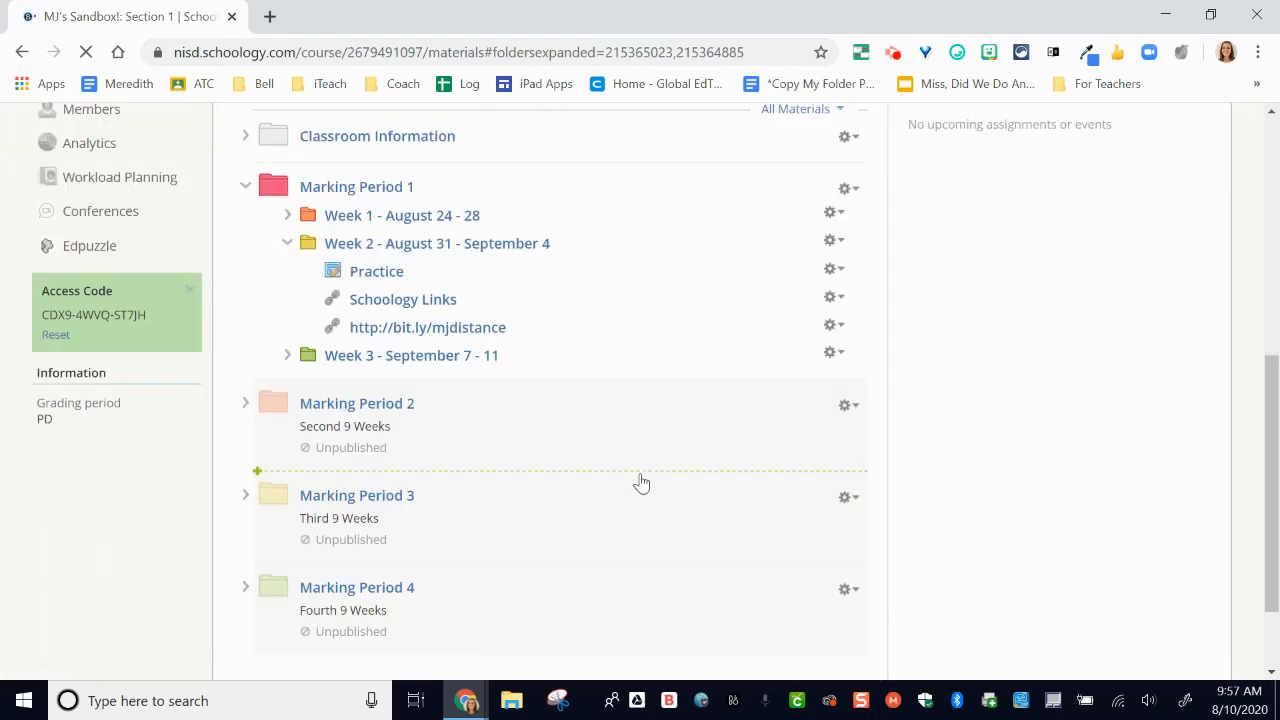
scroll(574, 396, up, 1)
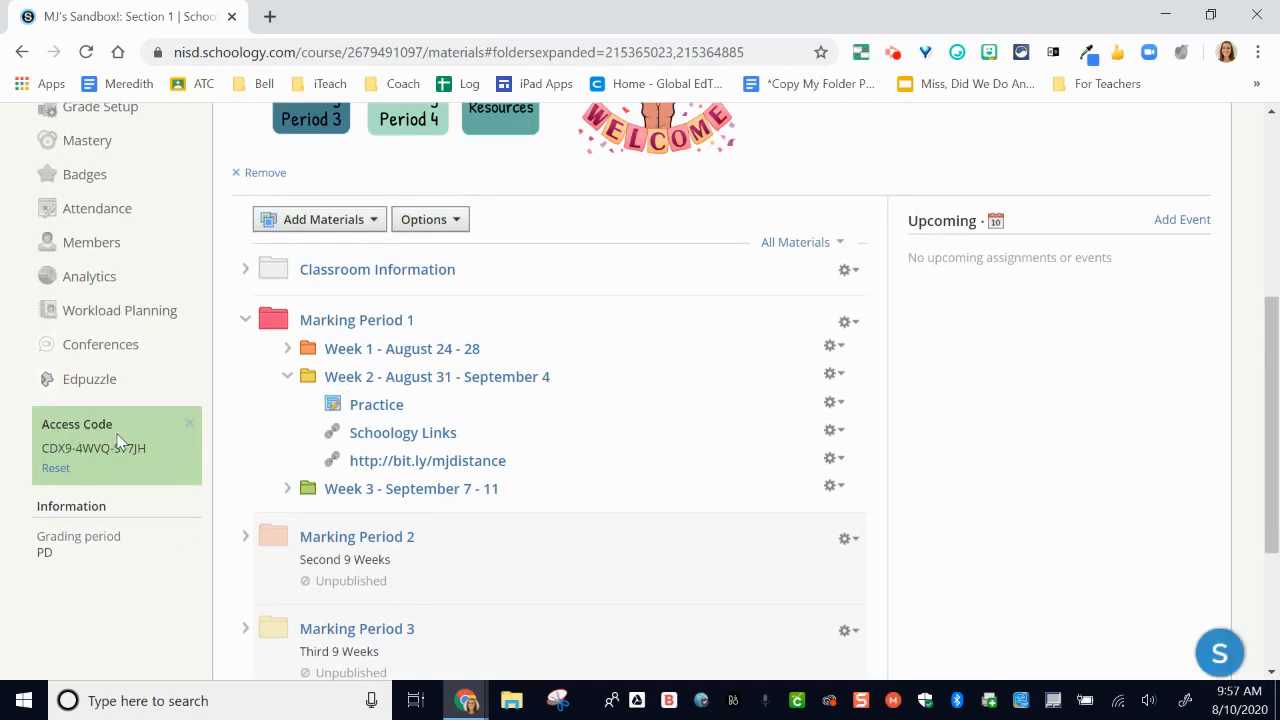
click(370, 405)
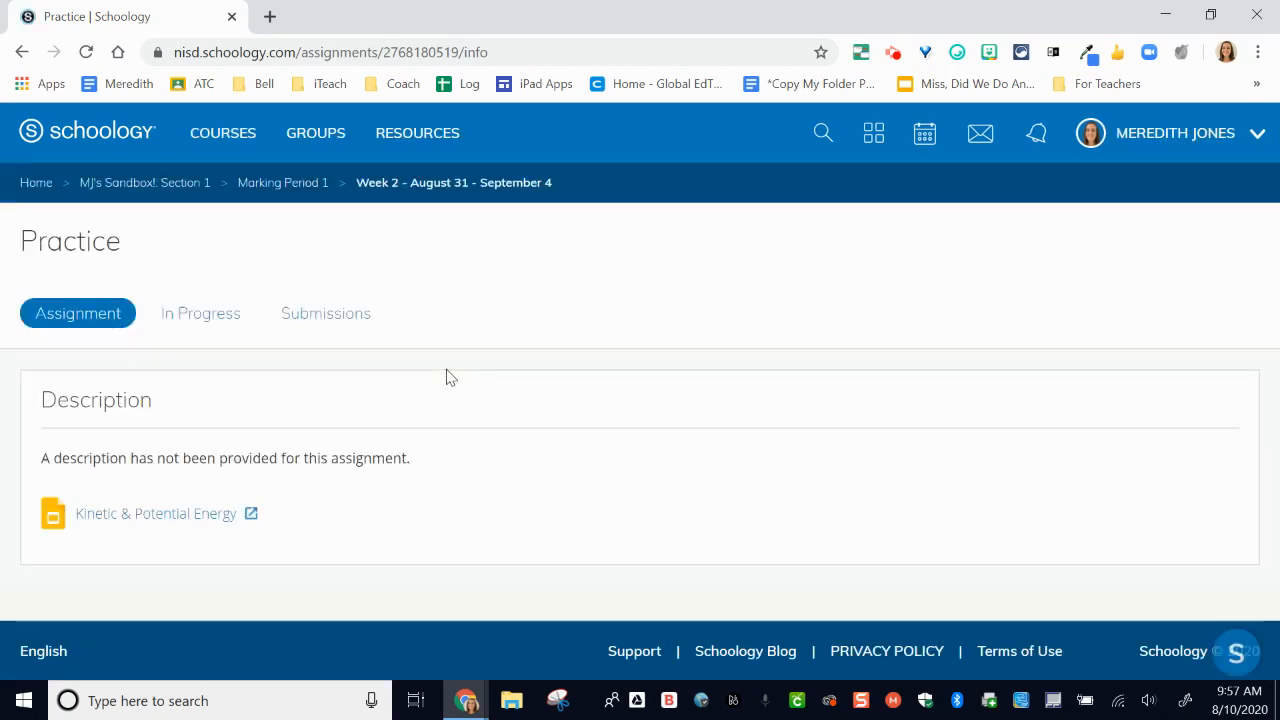
click(229, 331)
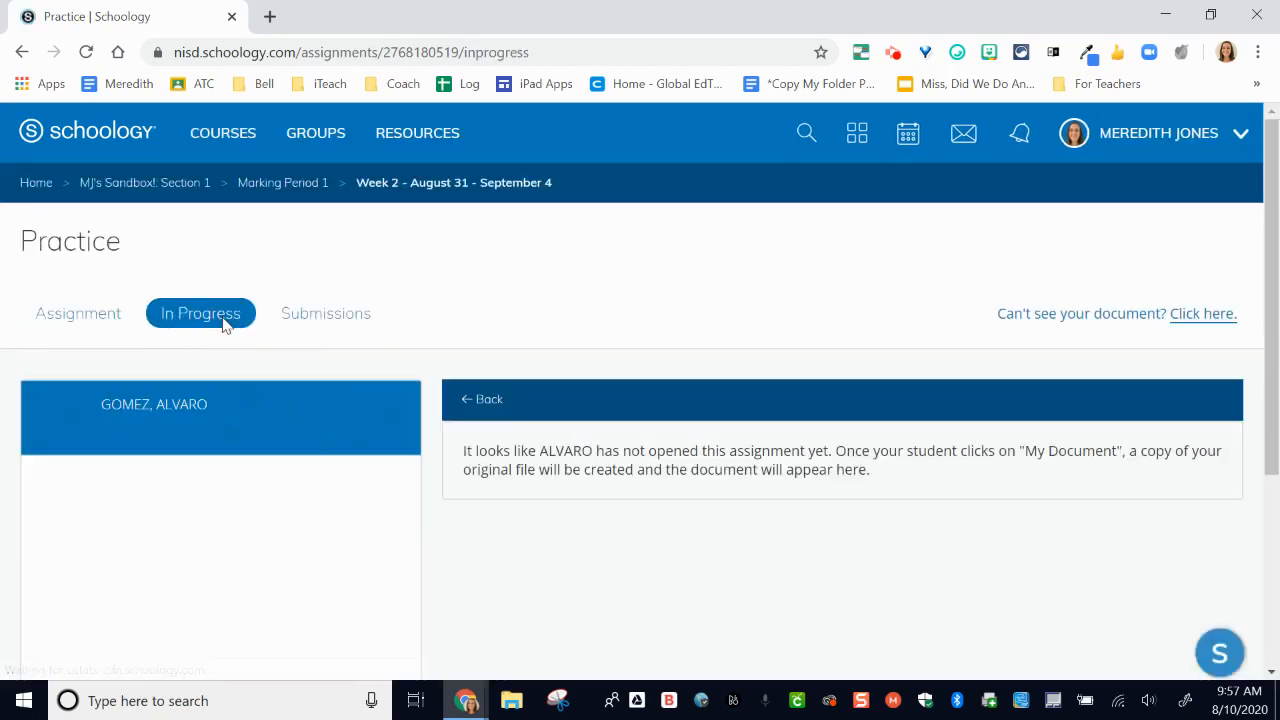
click(178, 435)
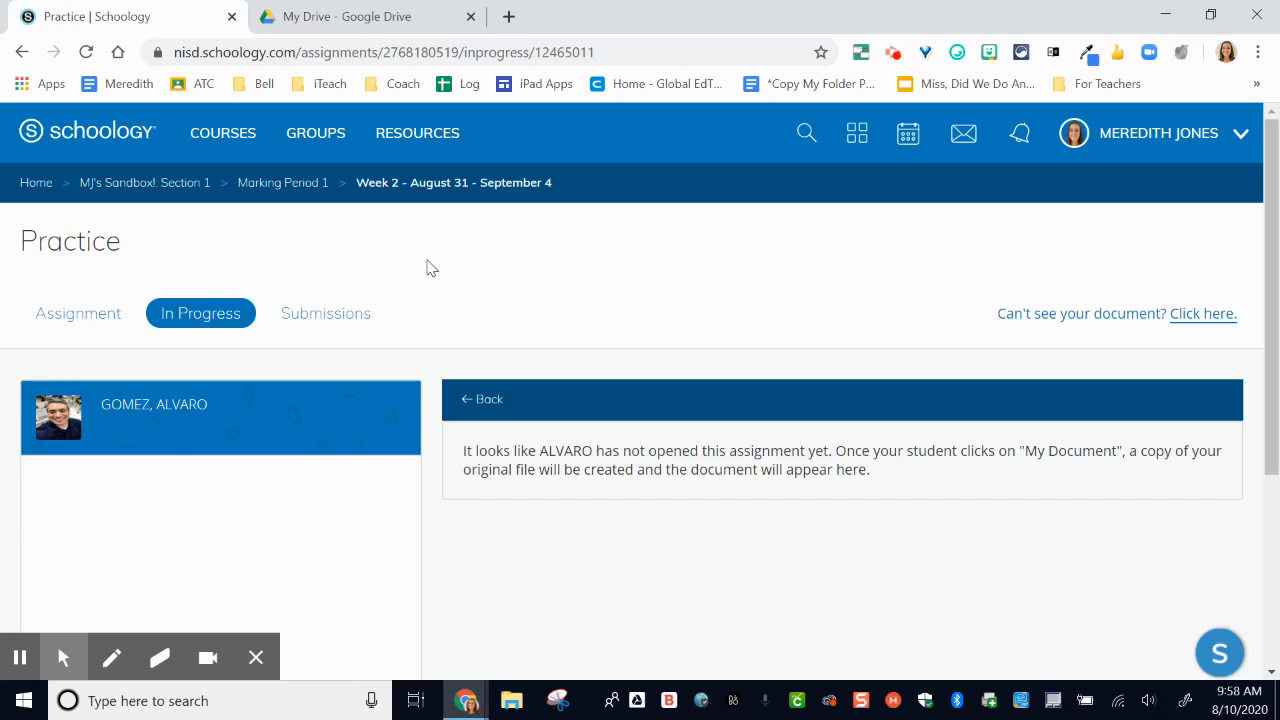
- Switch to Google Drive, change the Schoology Google Drive Assignments folder's color to Cardinal, and return to the Practice assignment in Schoology
click(371, 31)
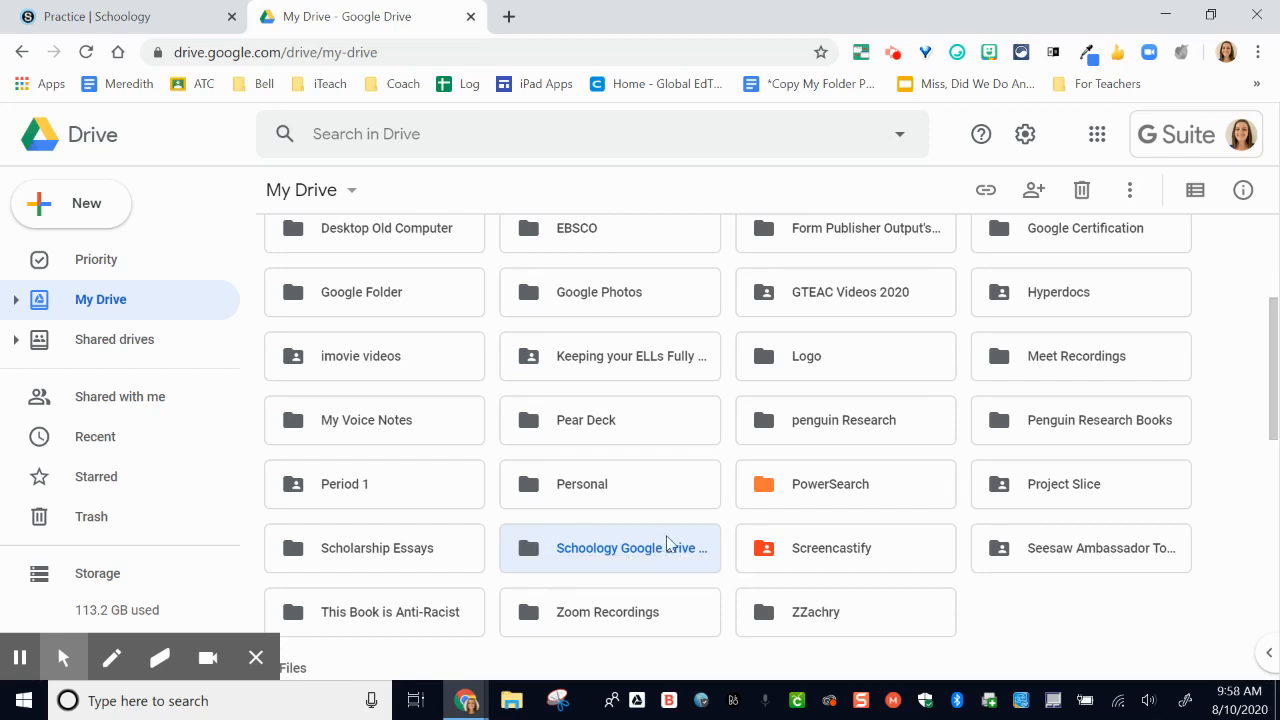
right_click(620, 560)
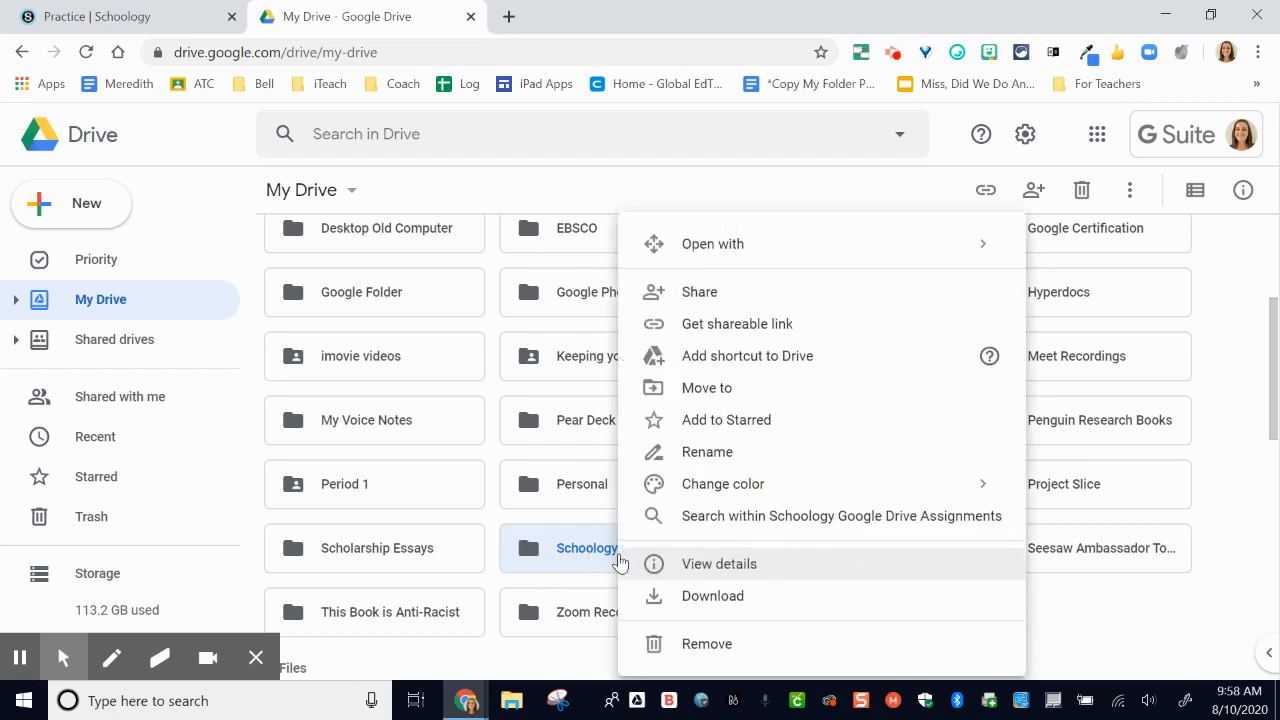
mouse_move(686, 492)
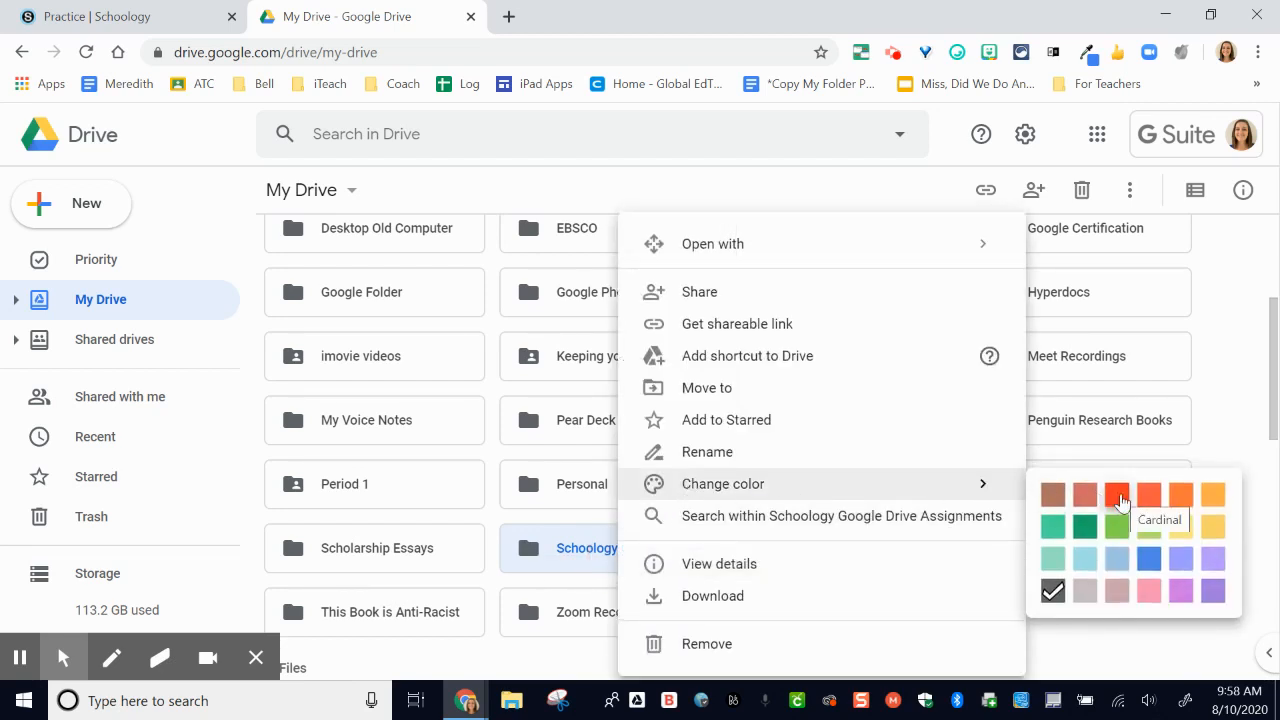
click(1119, 497)
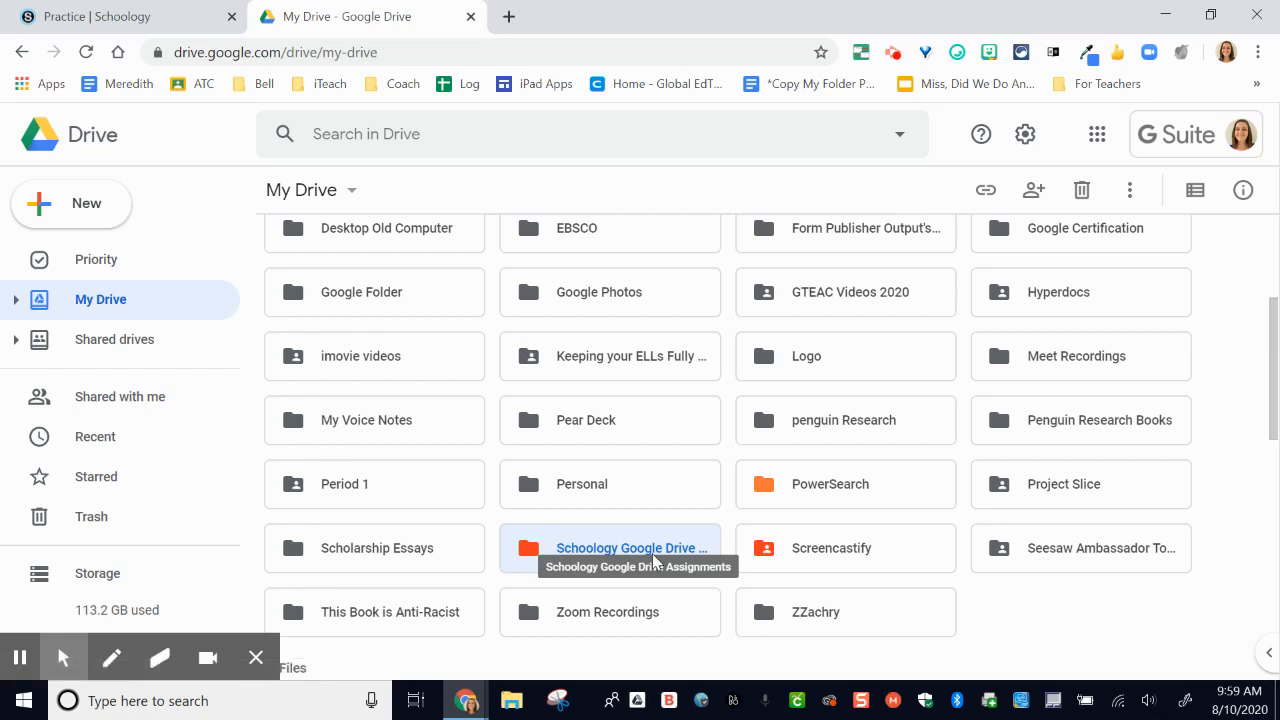
click(185, 14)
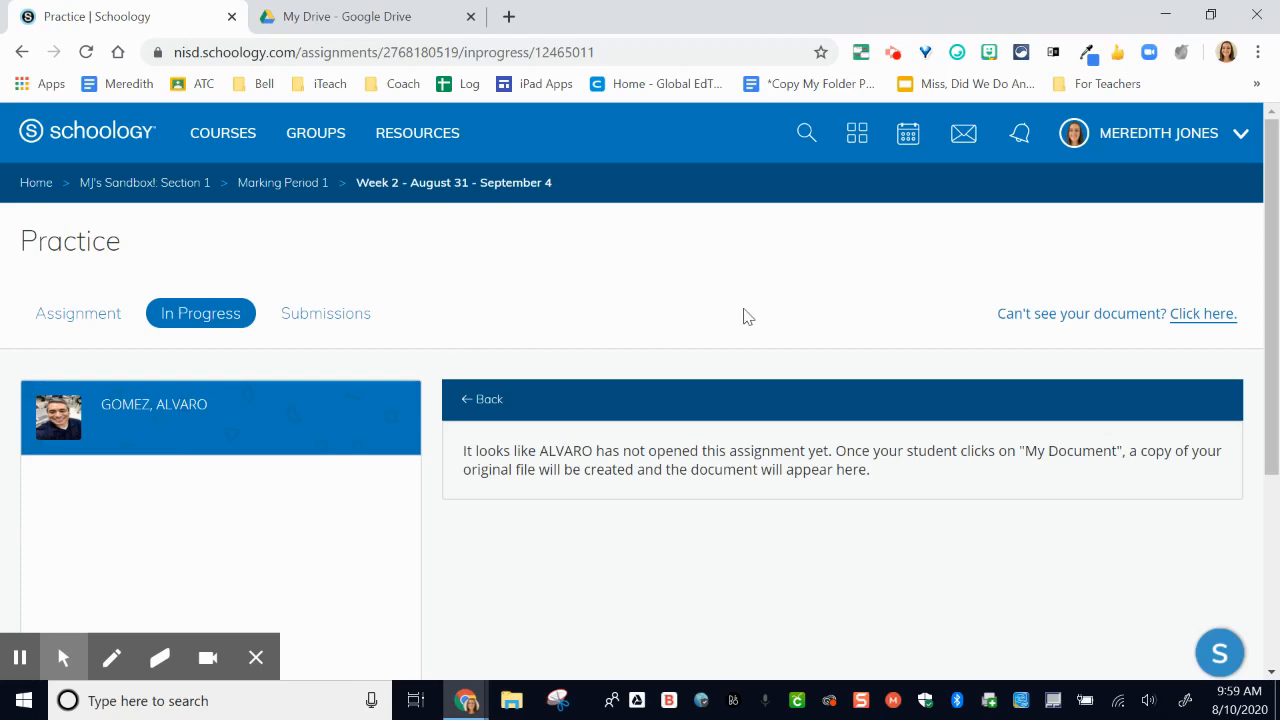
click(893, 52)
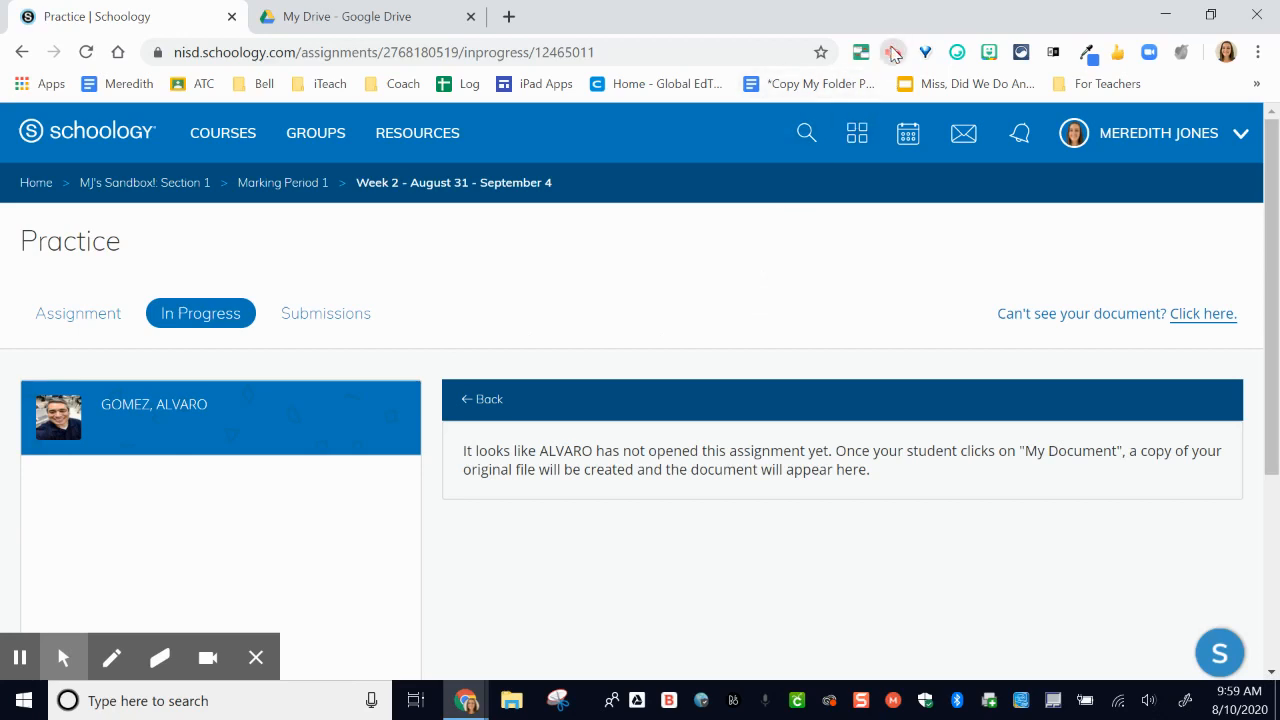